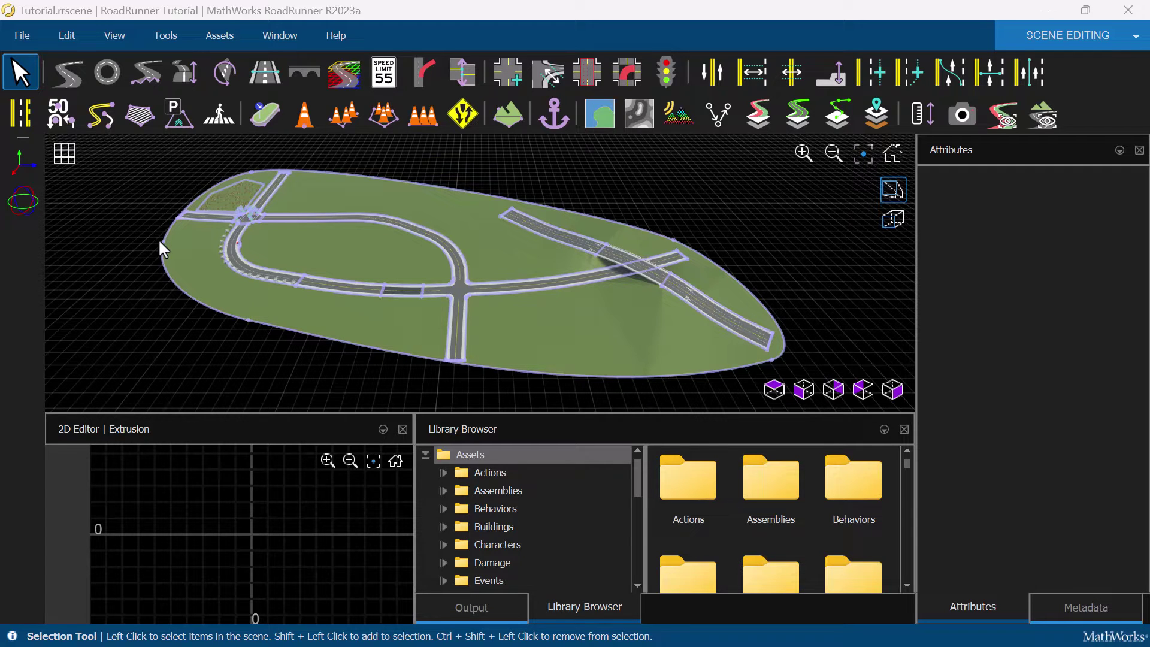
pyautogui.click(29, 31)
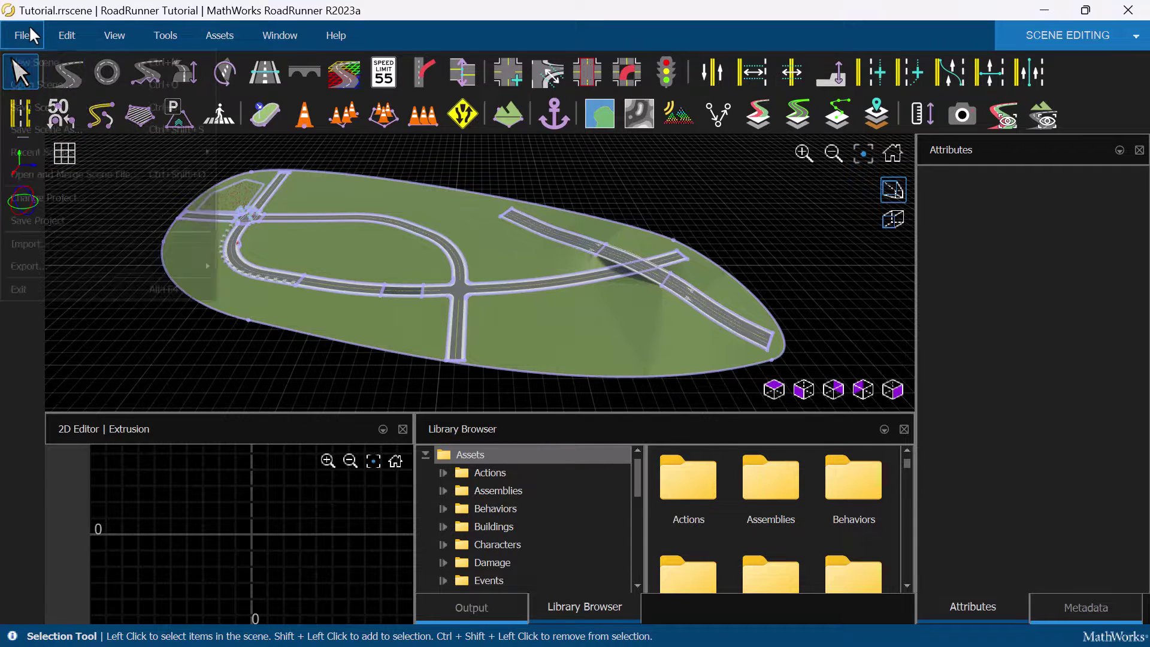
pyautogui.moveTo(18, 271)
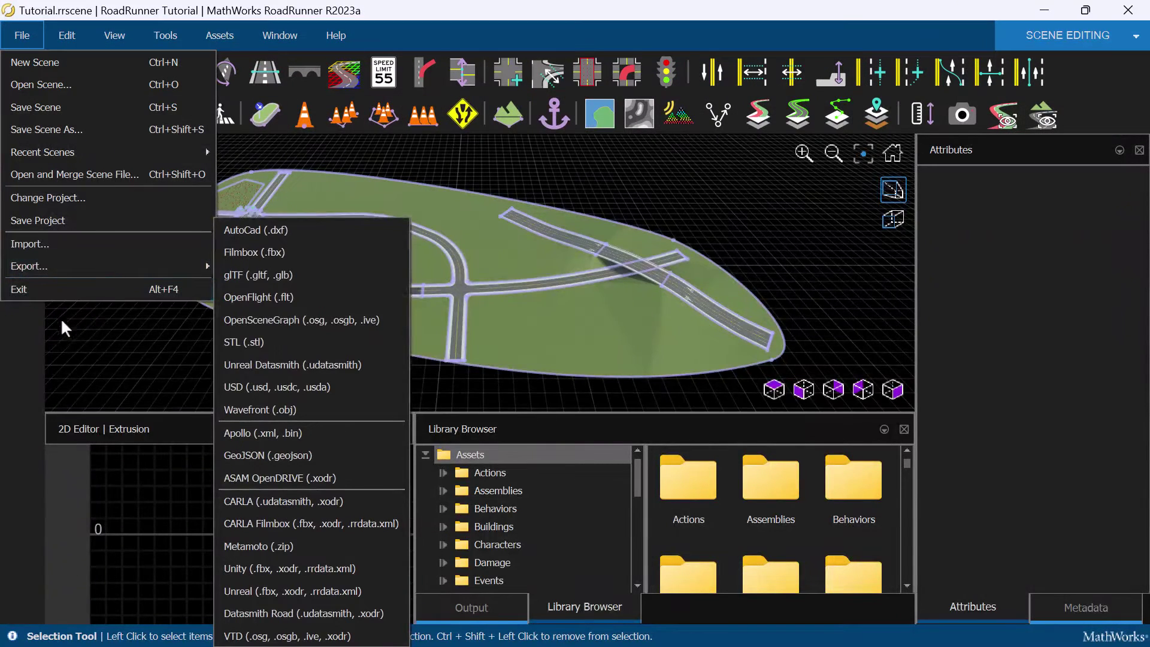
pyautogui.click(70, 334)
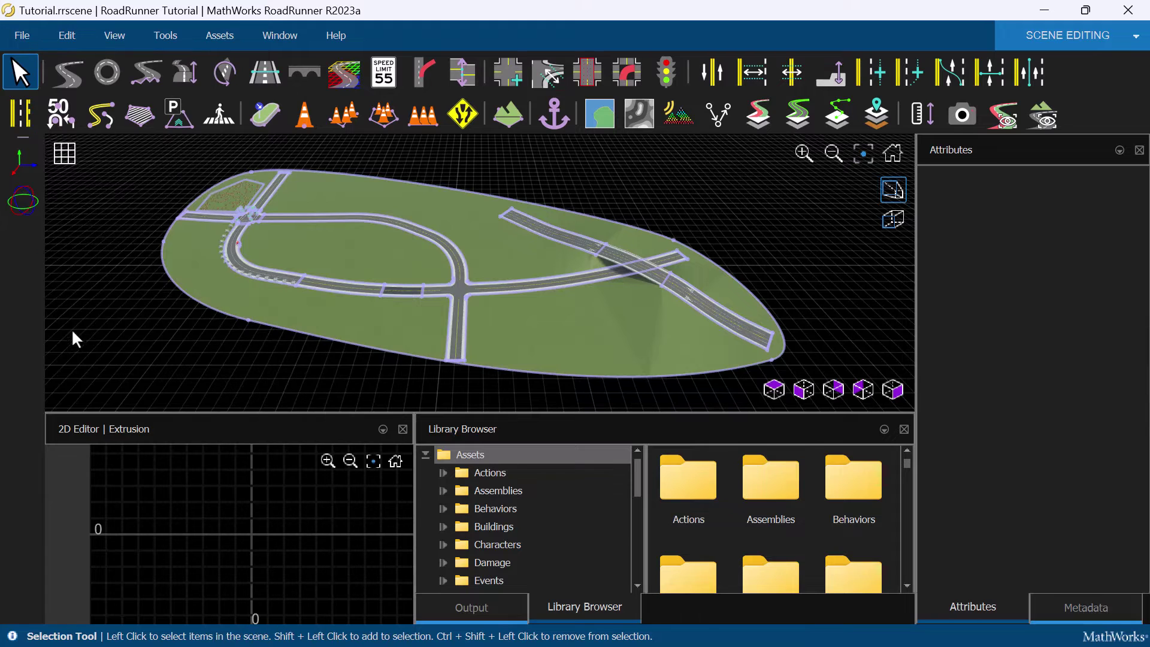
# Open the ScenarioBasic.rrscene scene from the project's Scenes folder
pyautogui.click(24, 37)
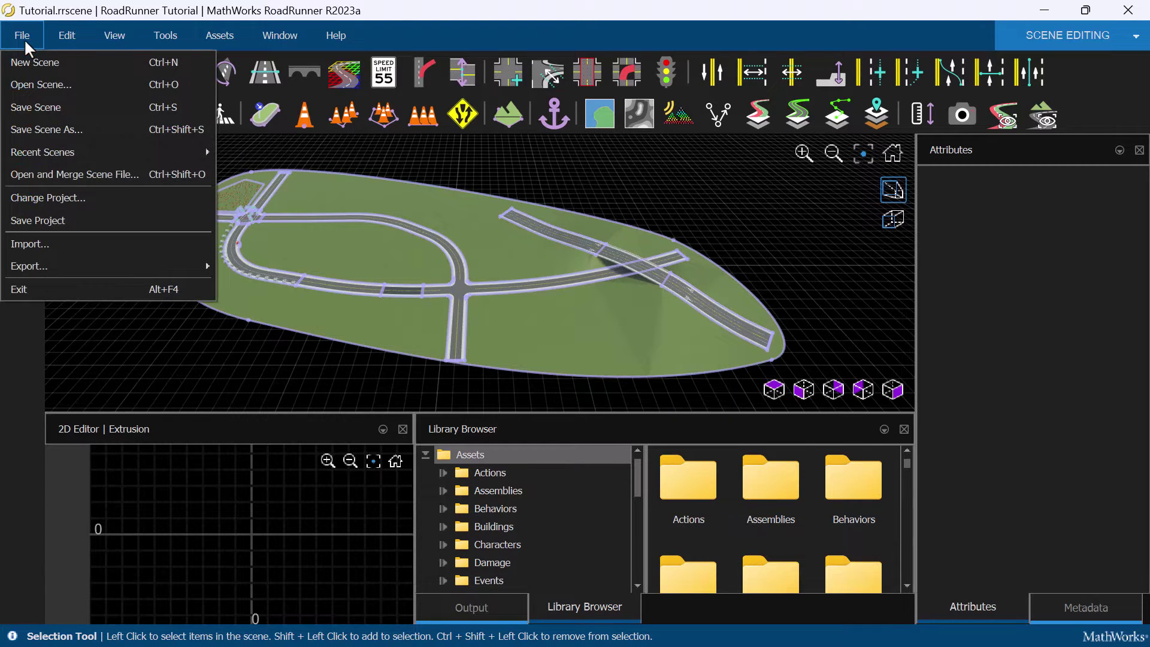
pyautogui.click(41, 84)
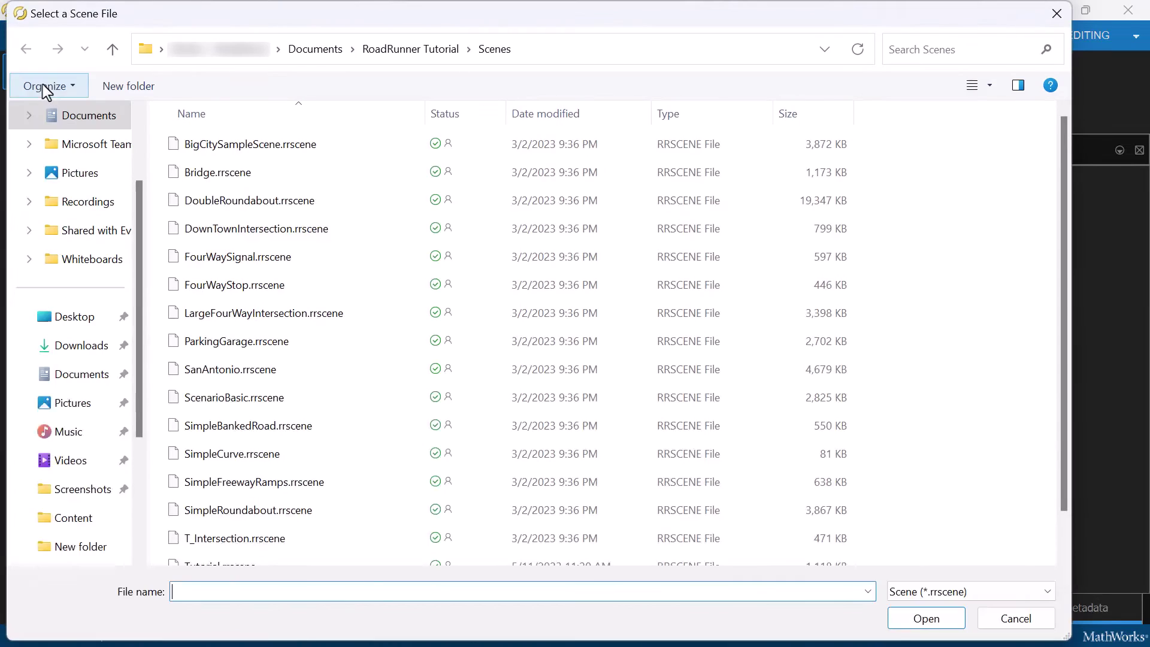
pyautogui.doubleClick(193, 395)
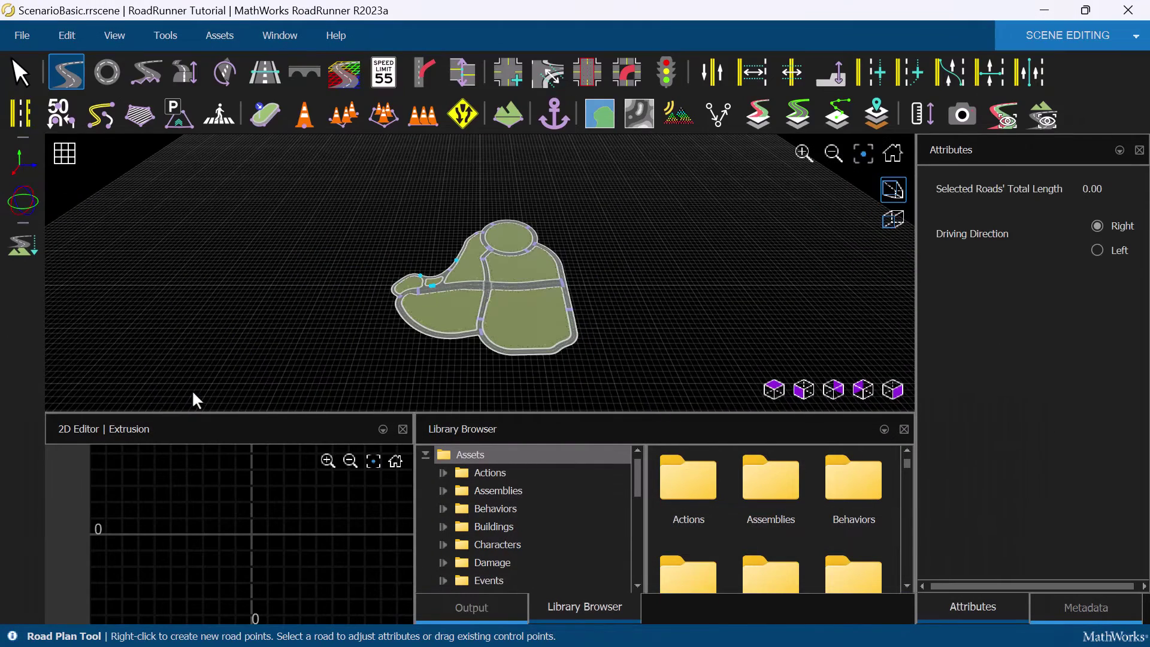
# Generate an OpenDRIVE export preview of the scene, using version ASAM OpenDRIVE 1.7
pyautogui.scroll(5, 512, 325)
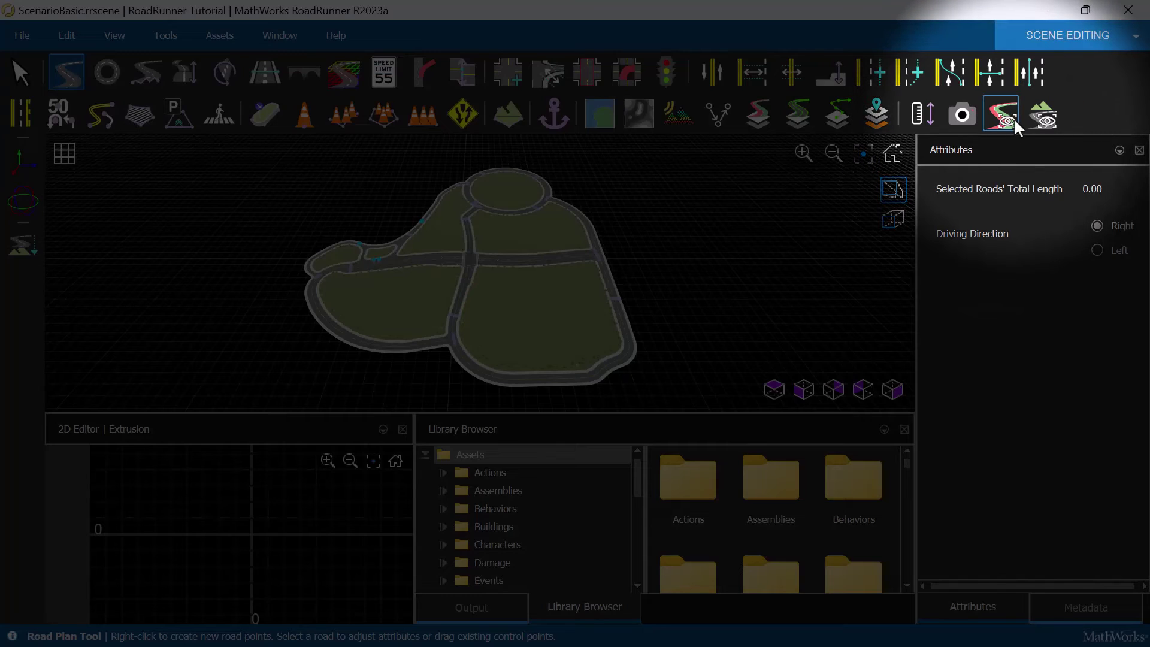
pyautogui.click(1014, 119)
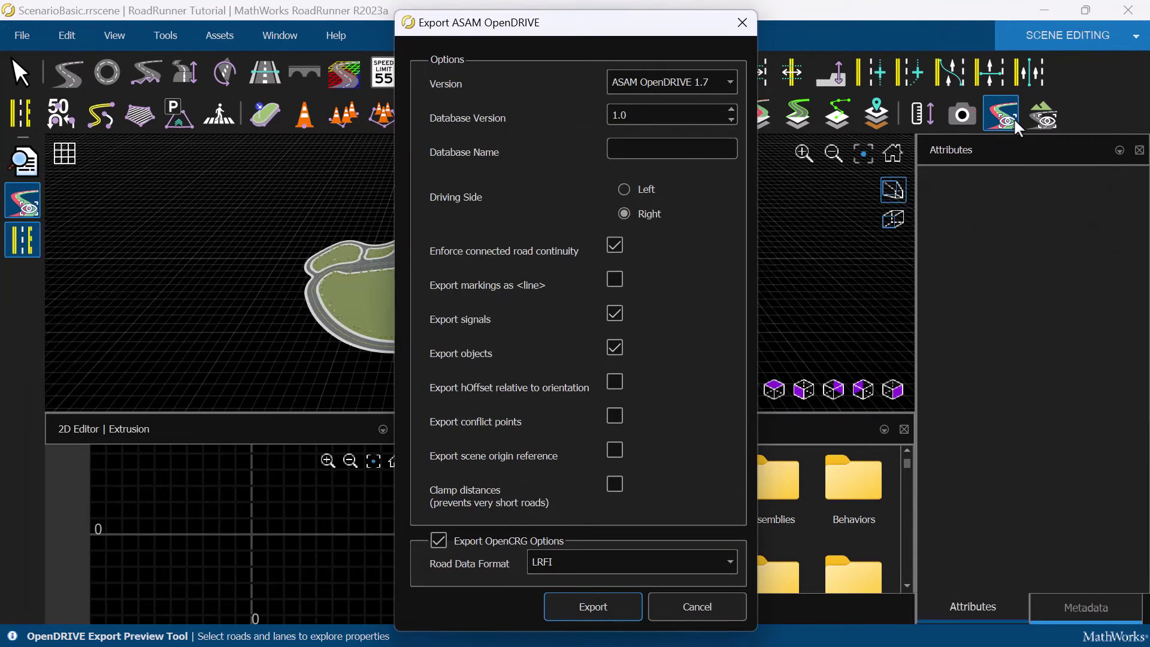
pyautogui.click(707, 76)
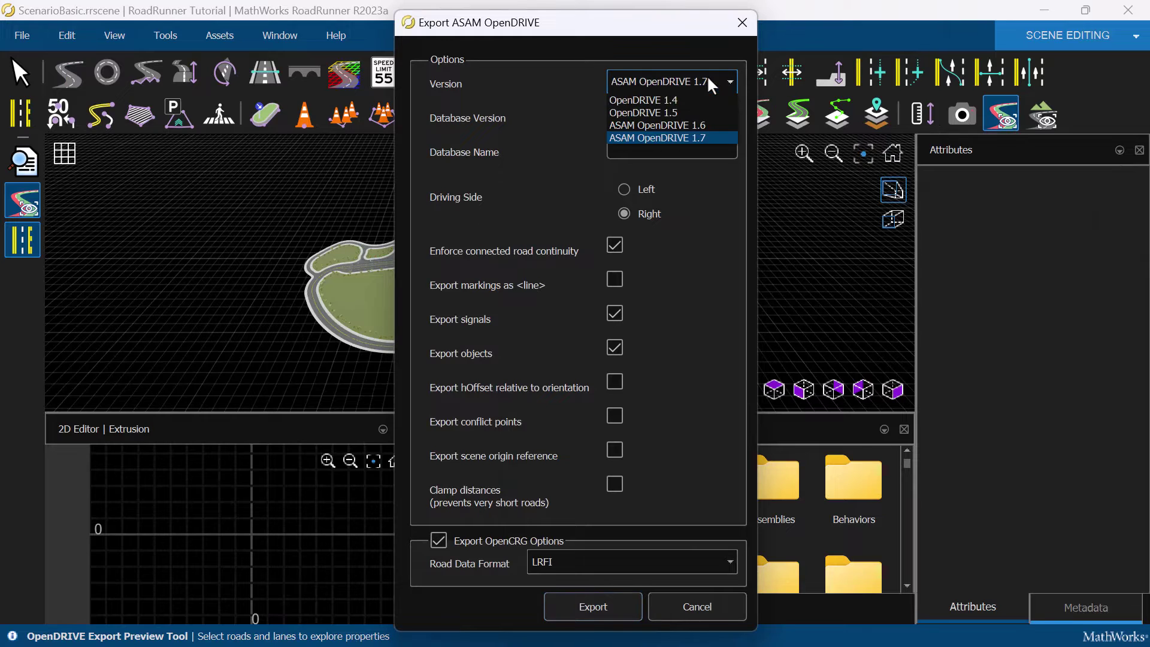
pyautogui.click(711, 134)
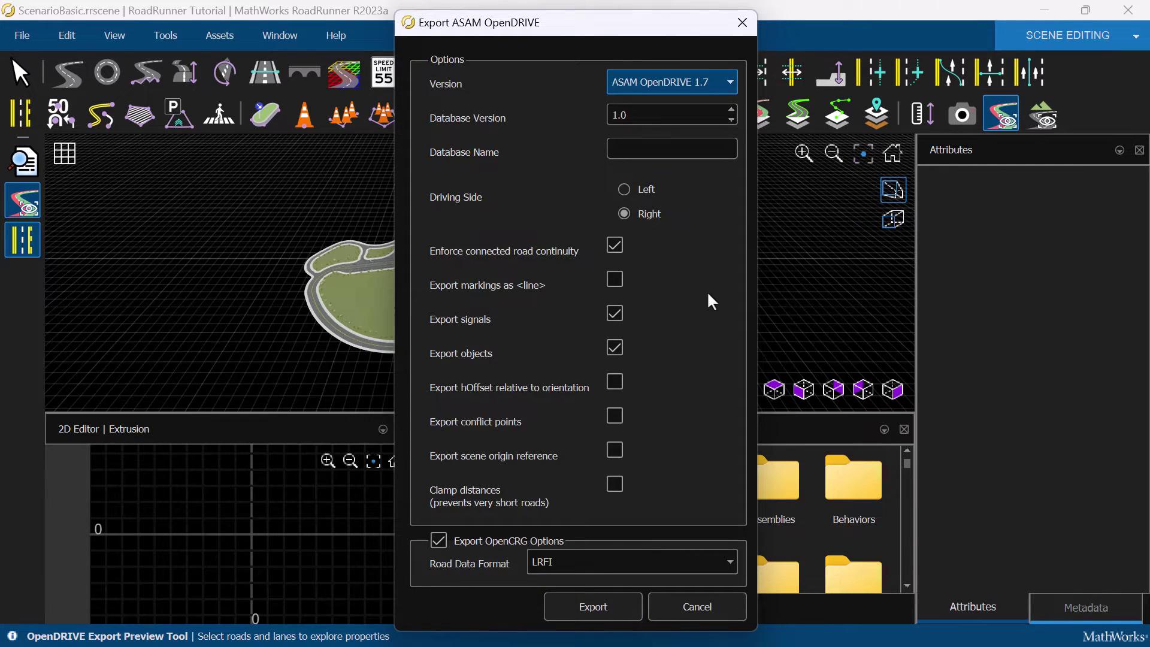
pyautogui.click(596, 599)
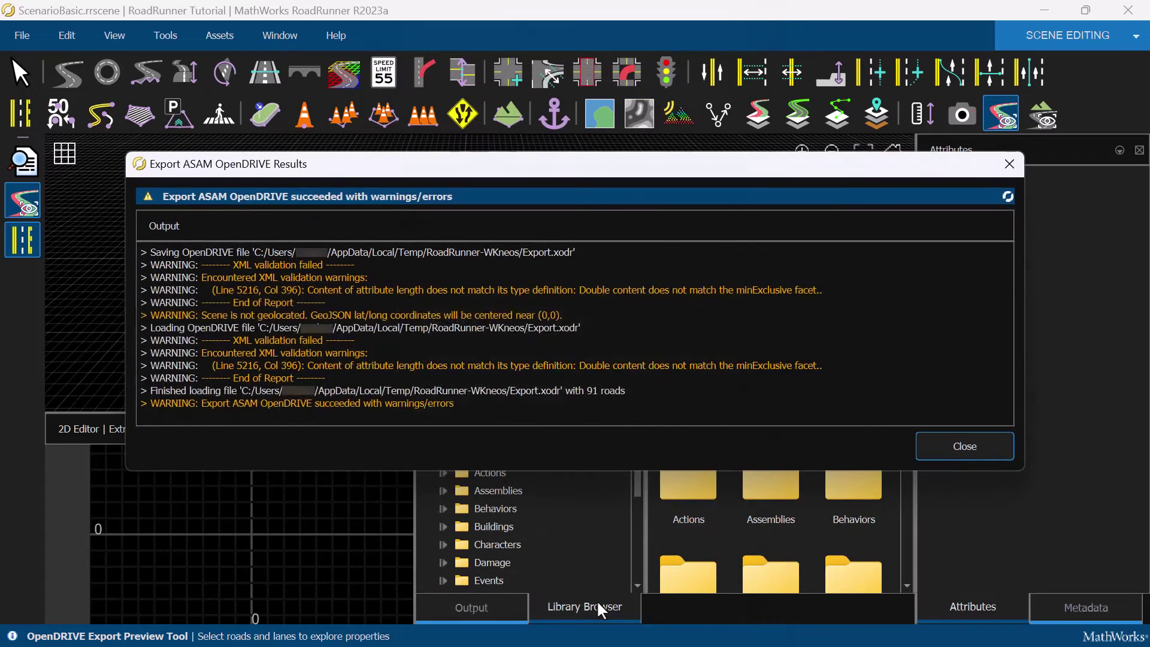
pyautogui.click(966, 447)
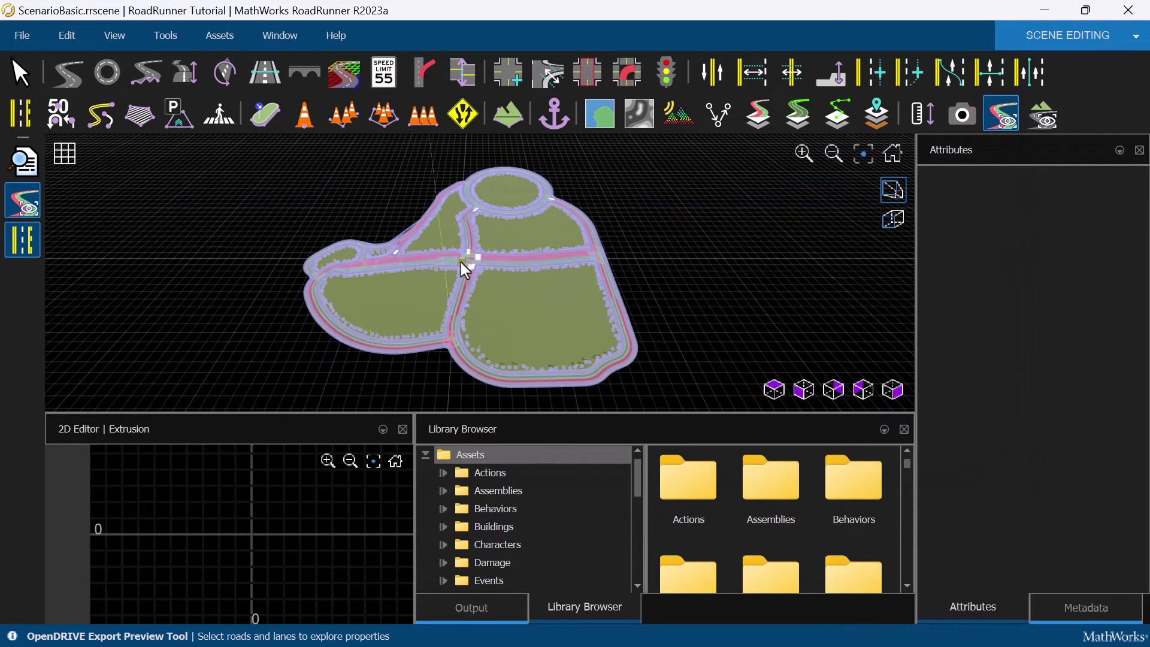
# Inspect a signal reference and the surrounding lanes at the central intersection in the OpenDRIVE preview
pyautogui.click(470, 257)
pyautogui.scroll(10, 470, 258)
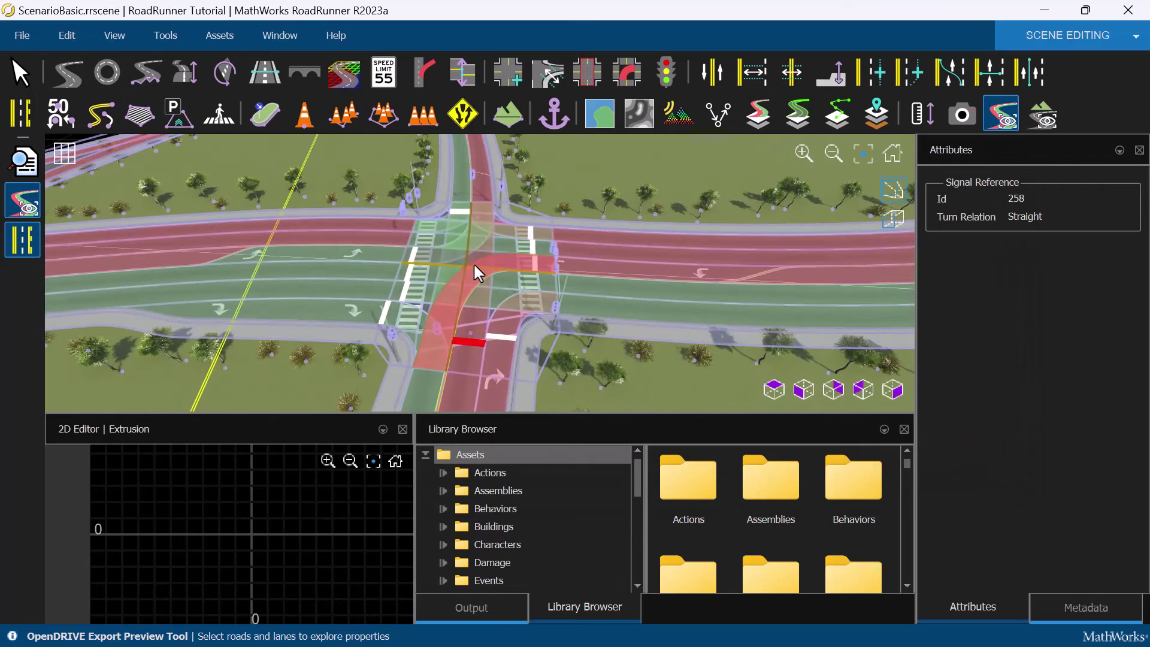
pyautogui.moveTo(484, 271); pyautogui.dragTo(425, 342, button='right')
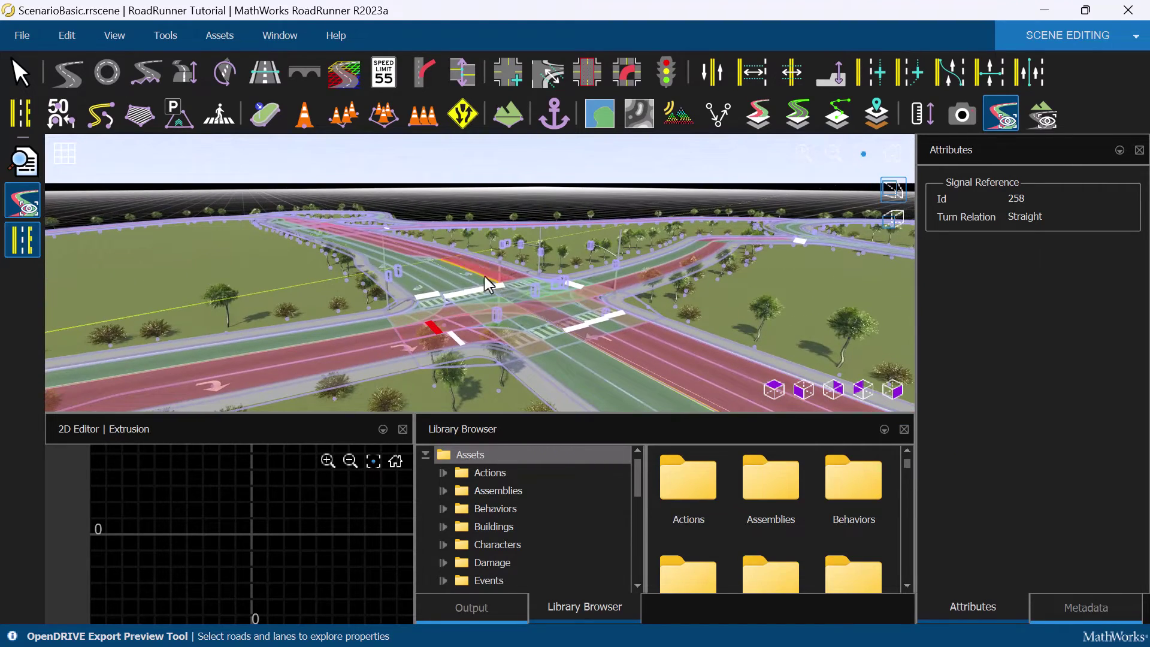
# Export the scene in ASAM OpenDRIVE 1.7 format to ScenarioBasic.xodr in the project's Exports folder
pyautogui.click(31, 26)
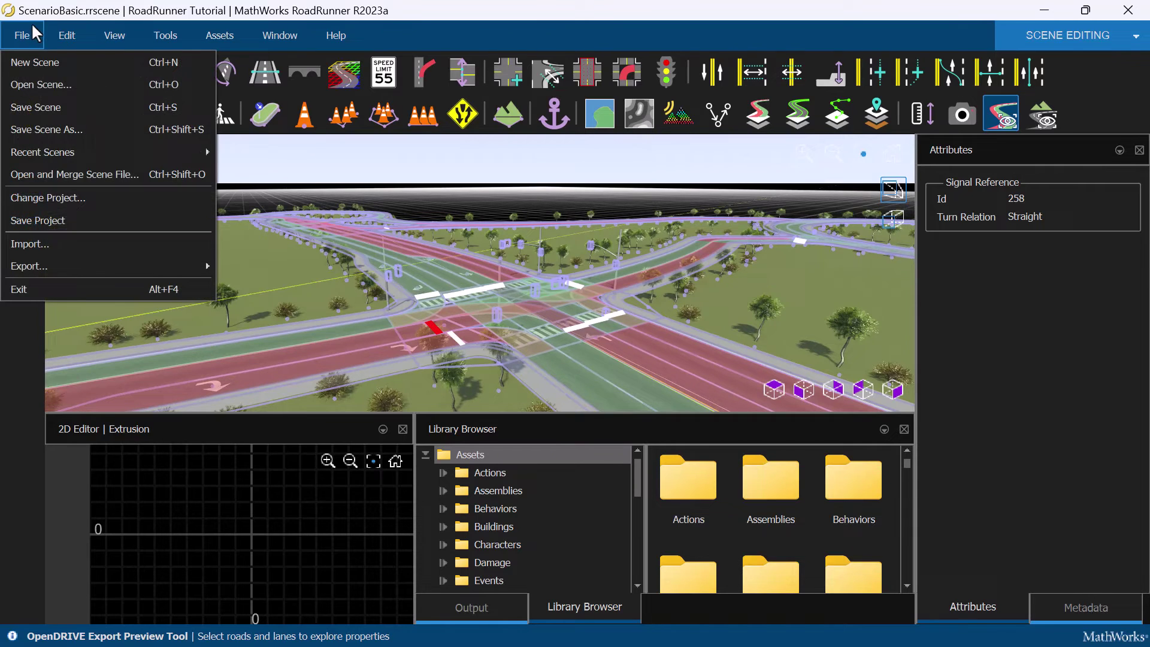
pyautogui.moveTo(45, 261)
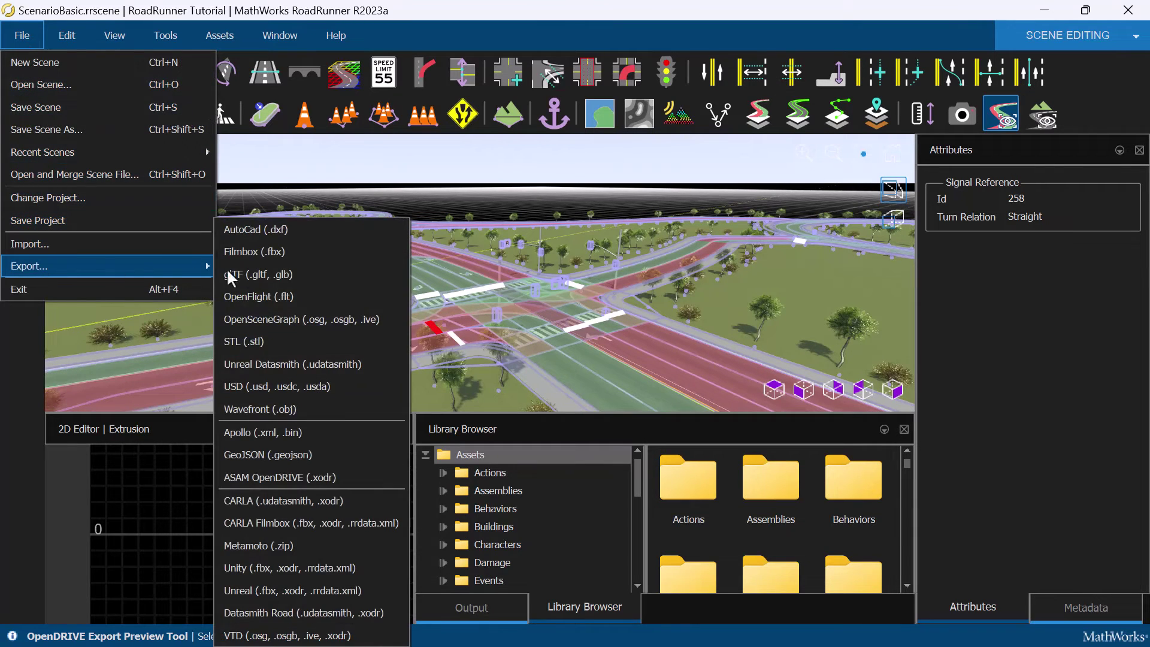
pyautogui.click(290, 476)
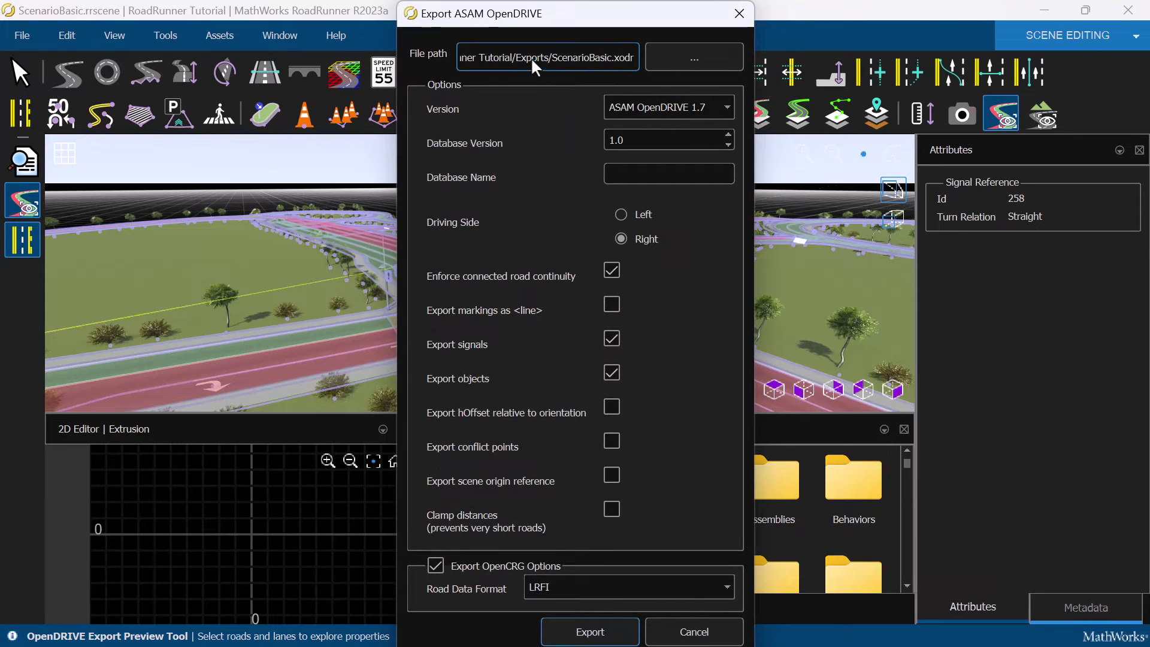
pyautogui.click(625, 627)
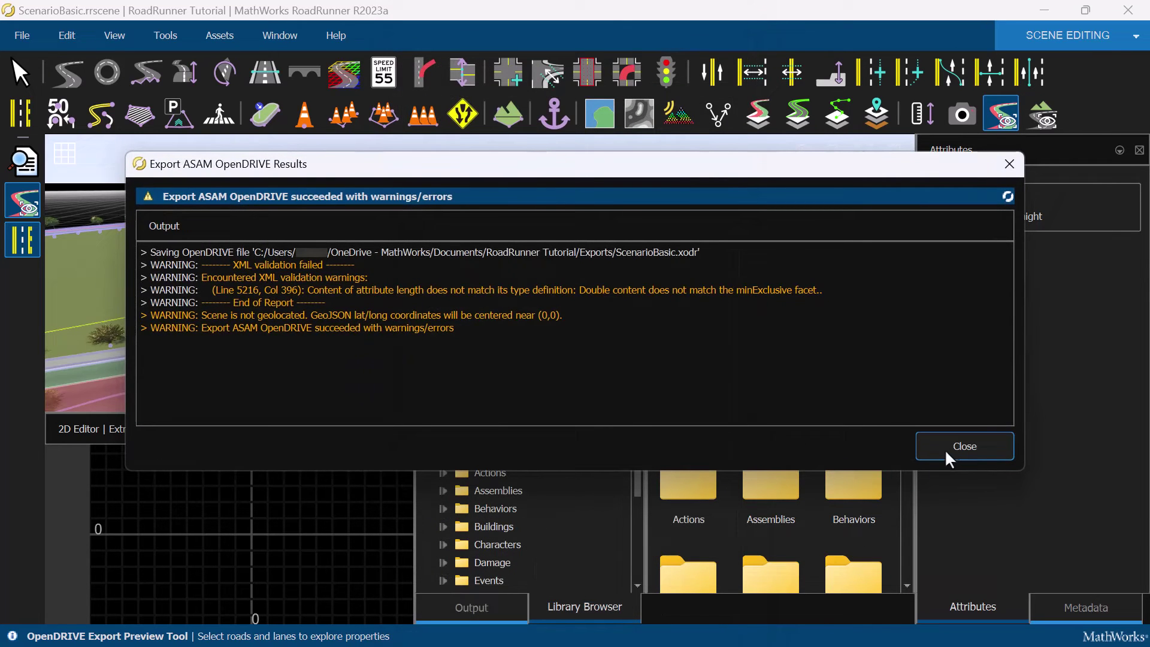
pyautogui.click(952, 450)
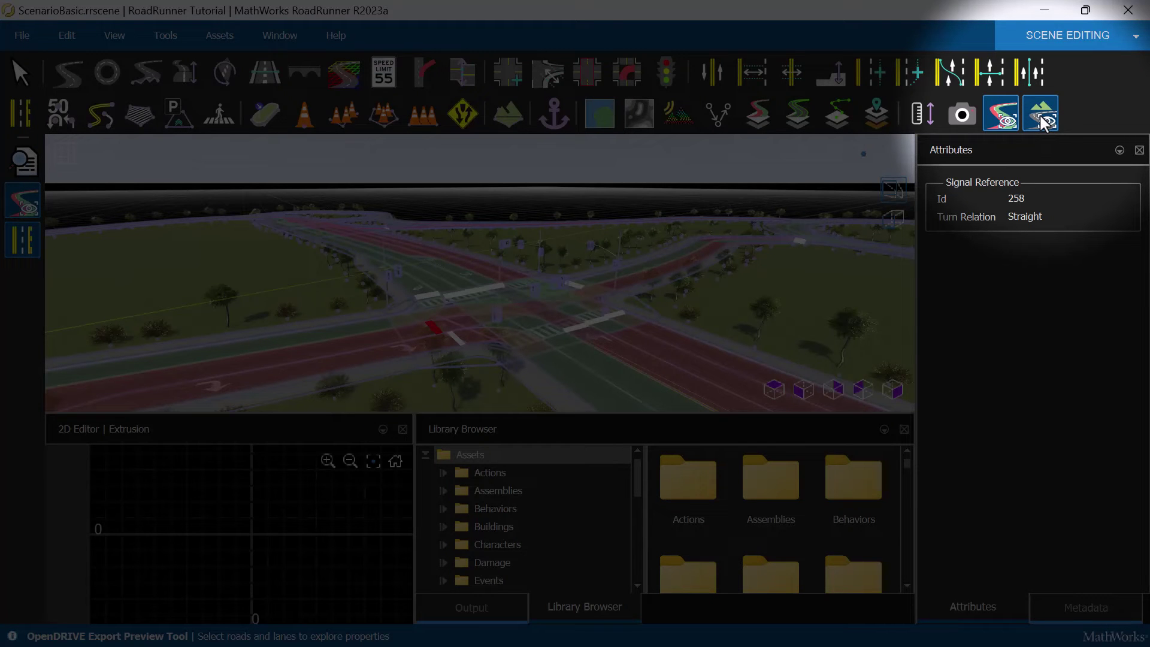
# Preview the scene's export geometry with the Scene Export Preview Tool and inspect the mesh of a tree near the intersection
pyautogui.click(1042, 120)
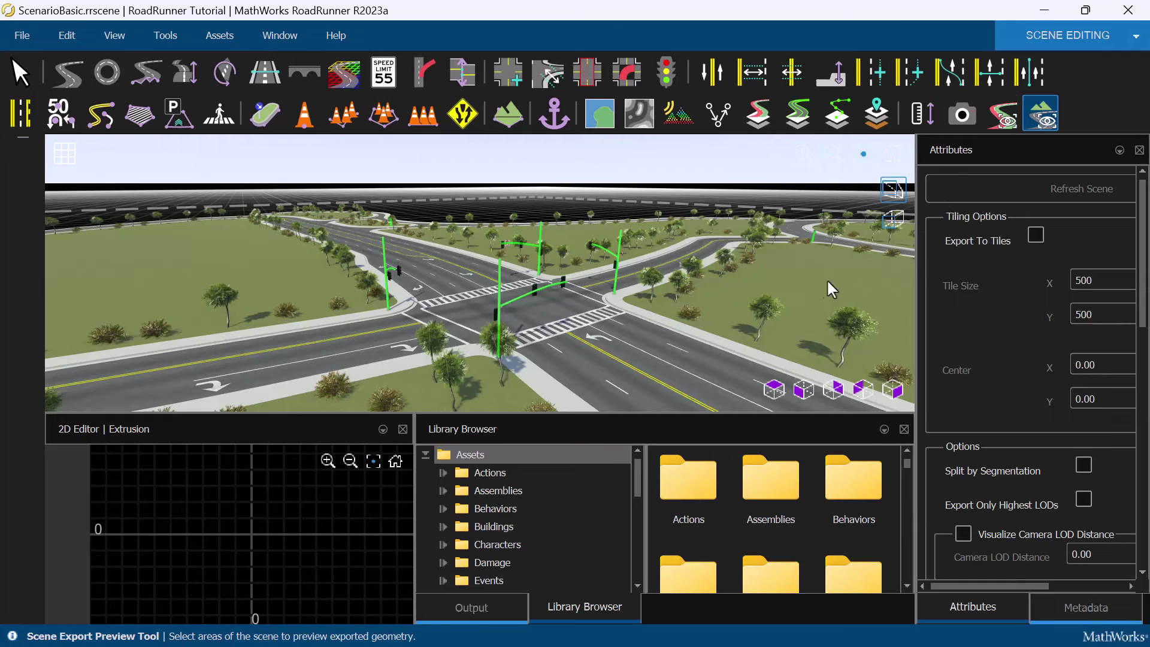
pyautogui.click(772, 316)
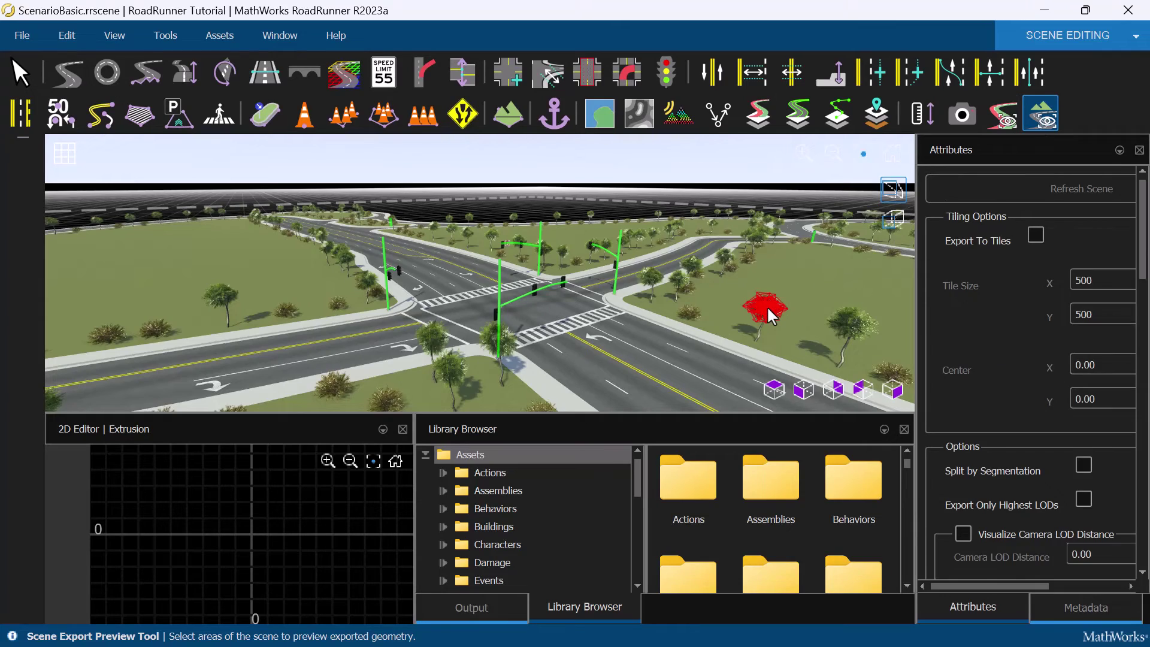
pyautogui.press('f')
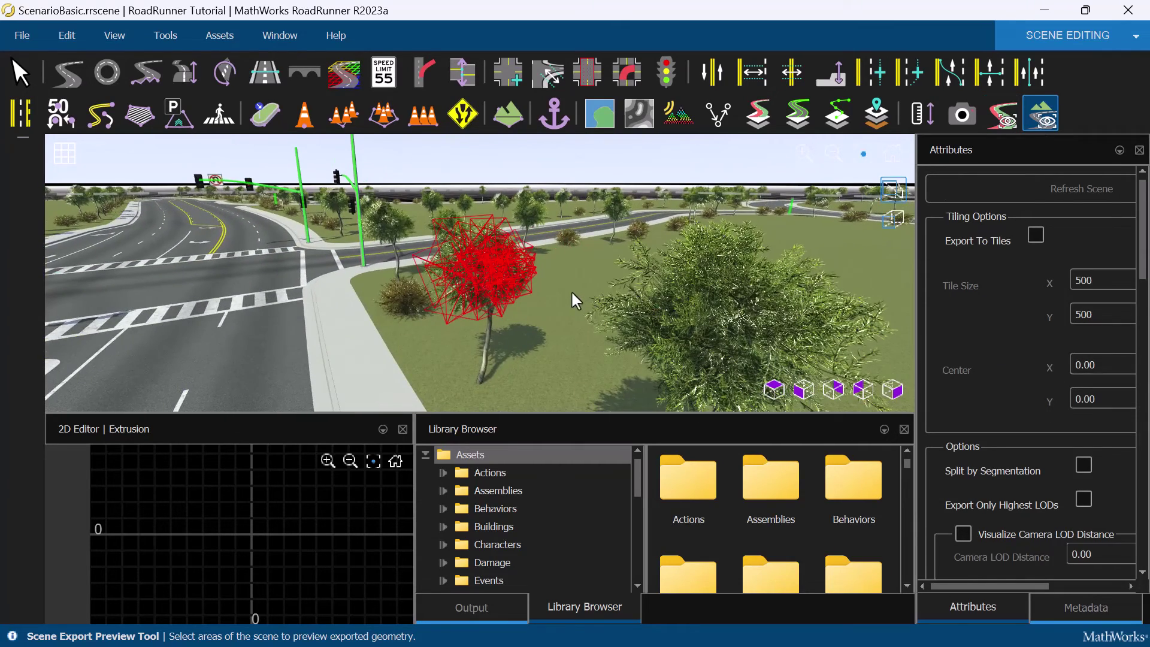
pyautogui.moveTo(576, 301); pyautogui.dragTo(455, 303, button='right')
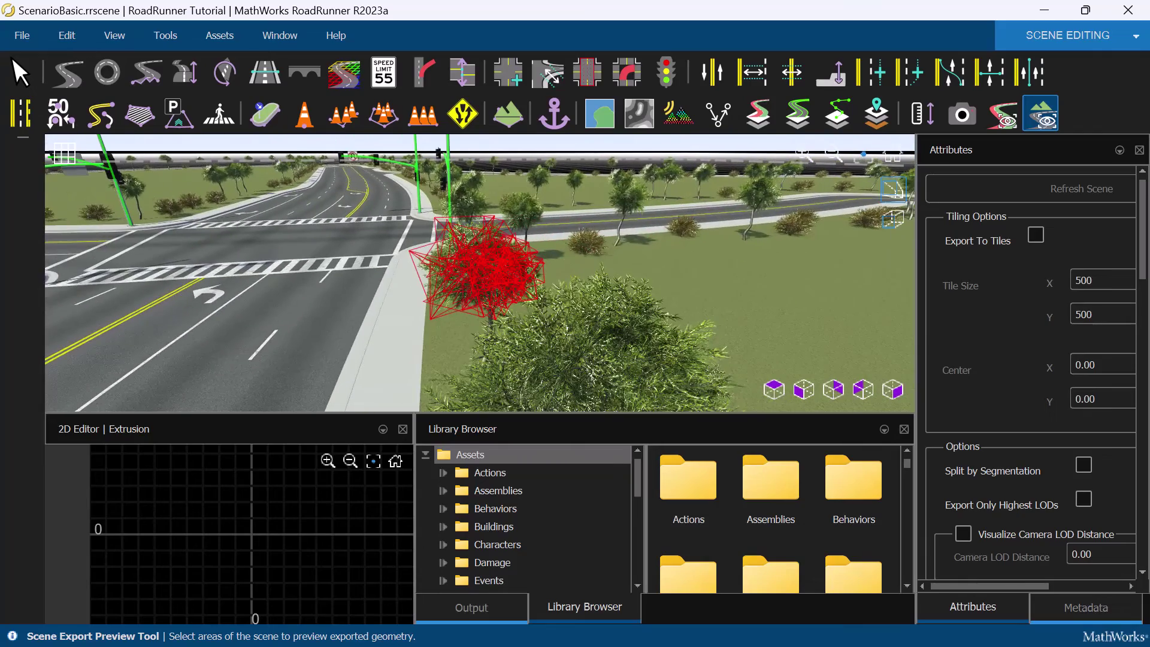
# Inspect the export meshes of the signal pole's arm and the traffic light hanging from it
pyautogui.click(445, 163)
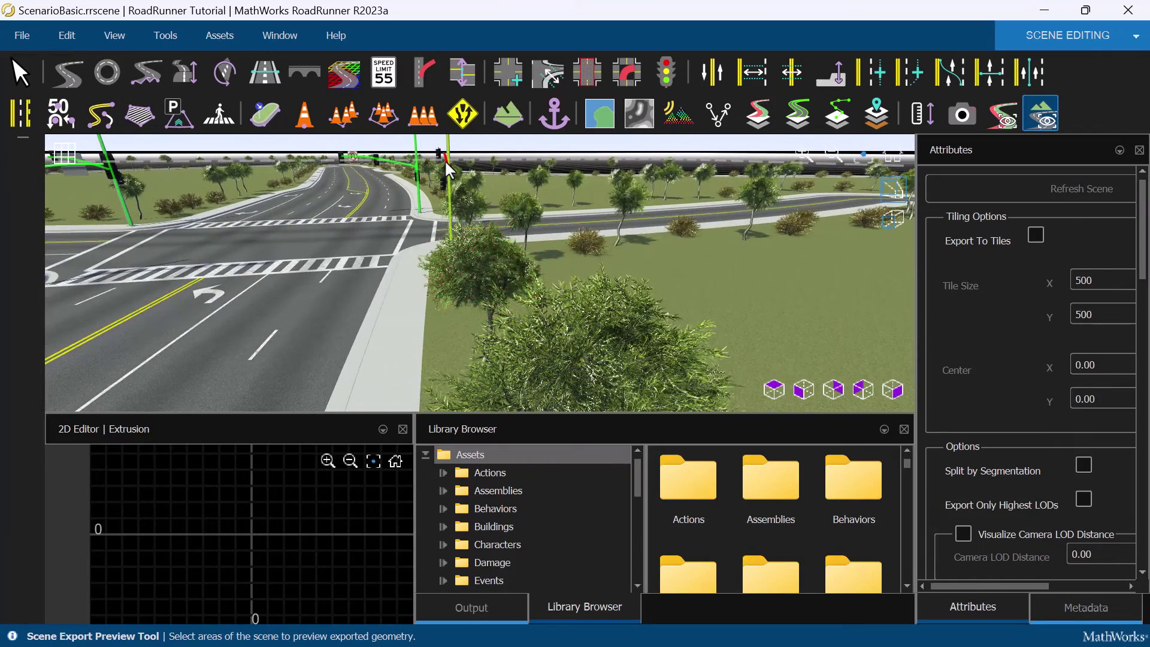
pyautogui.press('f')
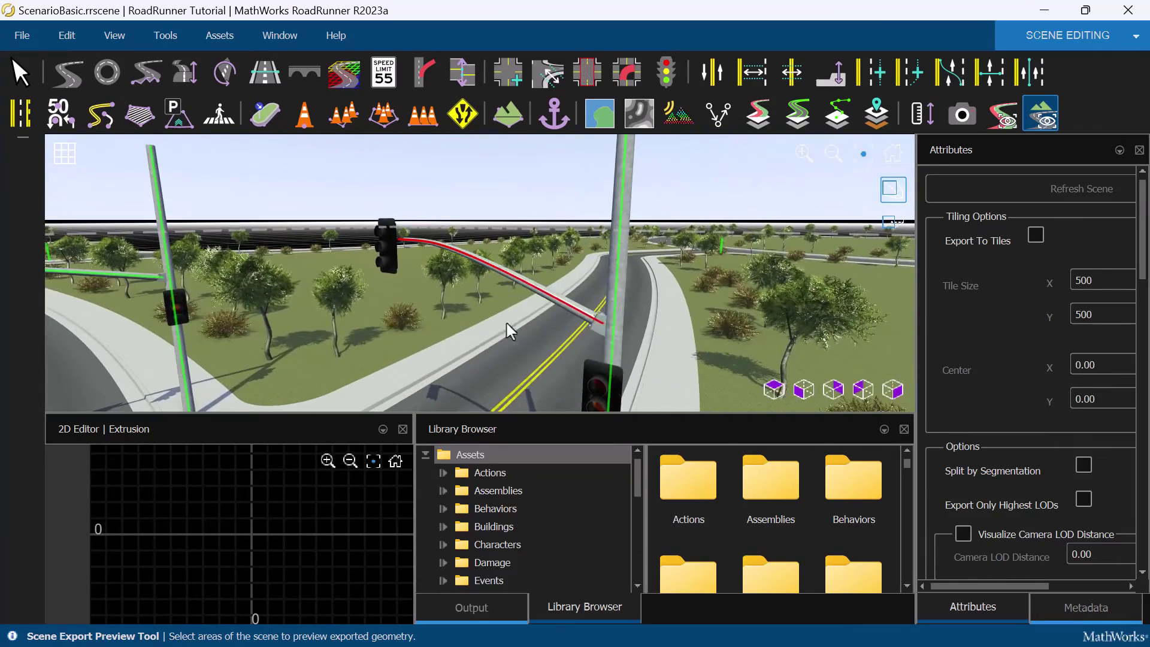
pyautogui.click(388, 251)
pyautogui.press('f')
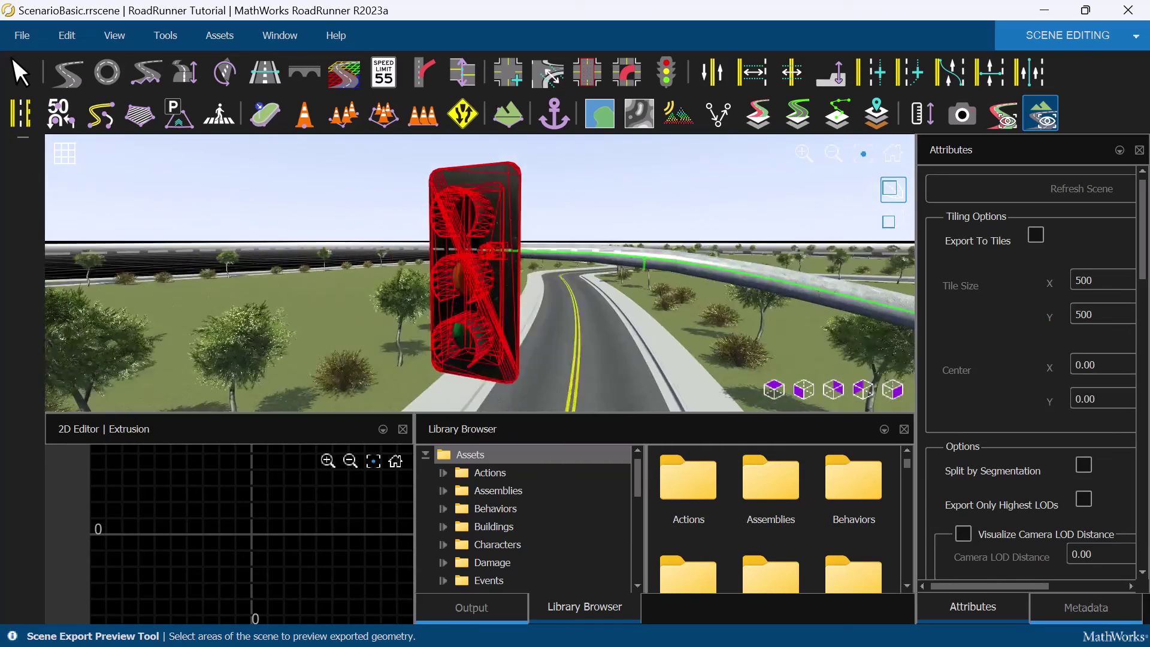
pyautogui.moveTo(539, 282); pyautogui.dragTo(467, 283, button='right')
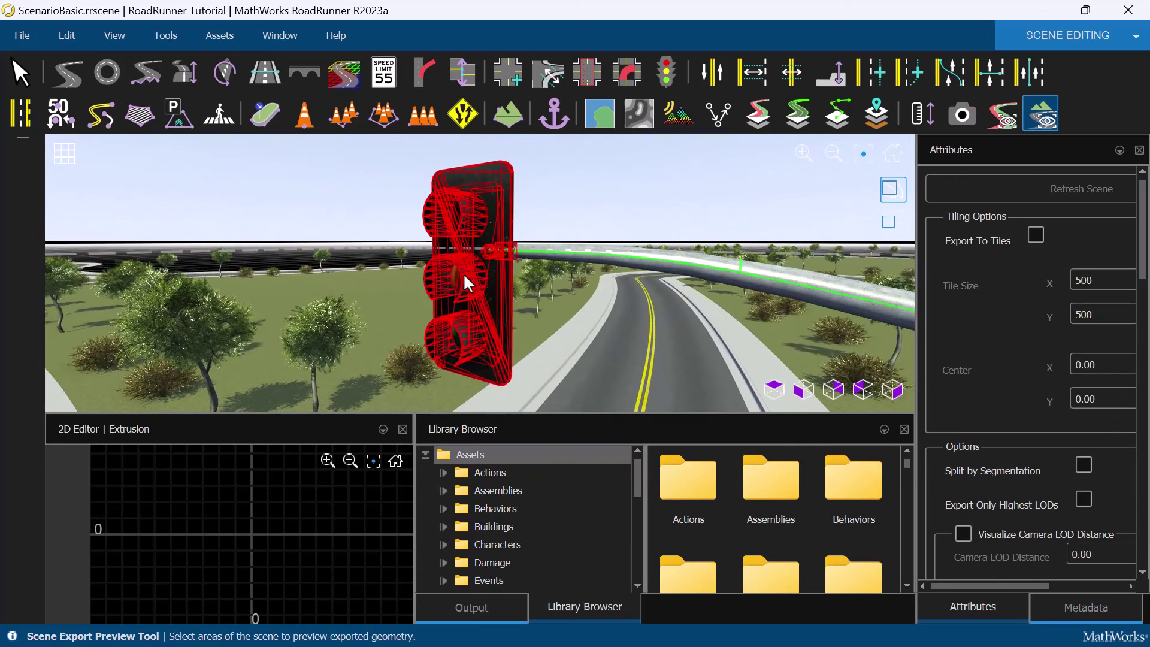
# Export the scene in Filmbox format to ScenarioBasic.fbx in the project's Exports folder with the default options
pyautogui.click(23, 34)
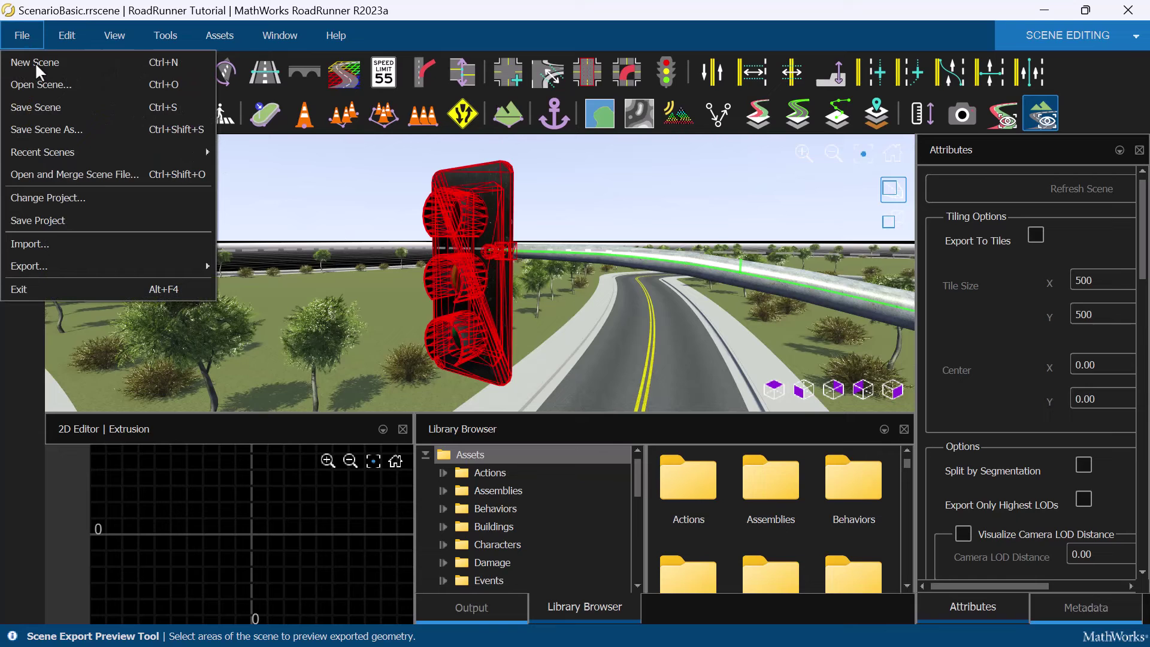
pyautogui.moveTo(77, 264)
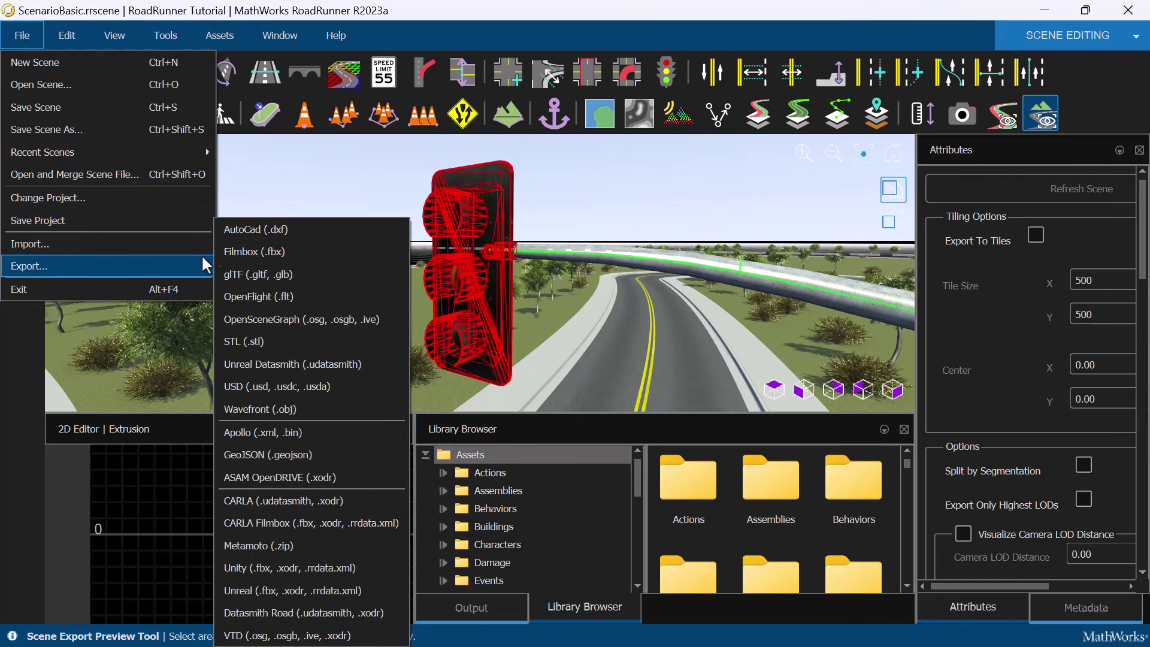
pyautogui.click(231, 251)
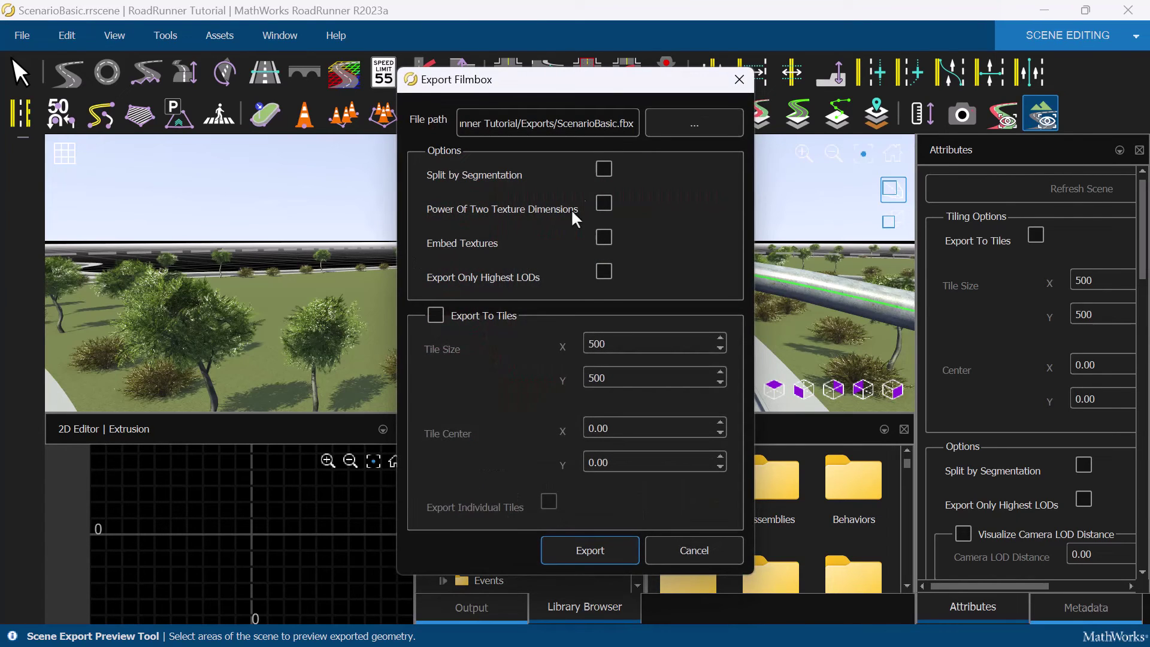
pyautogui.click(589, 549)
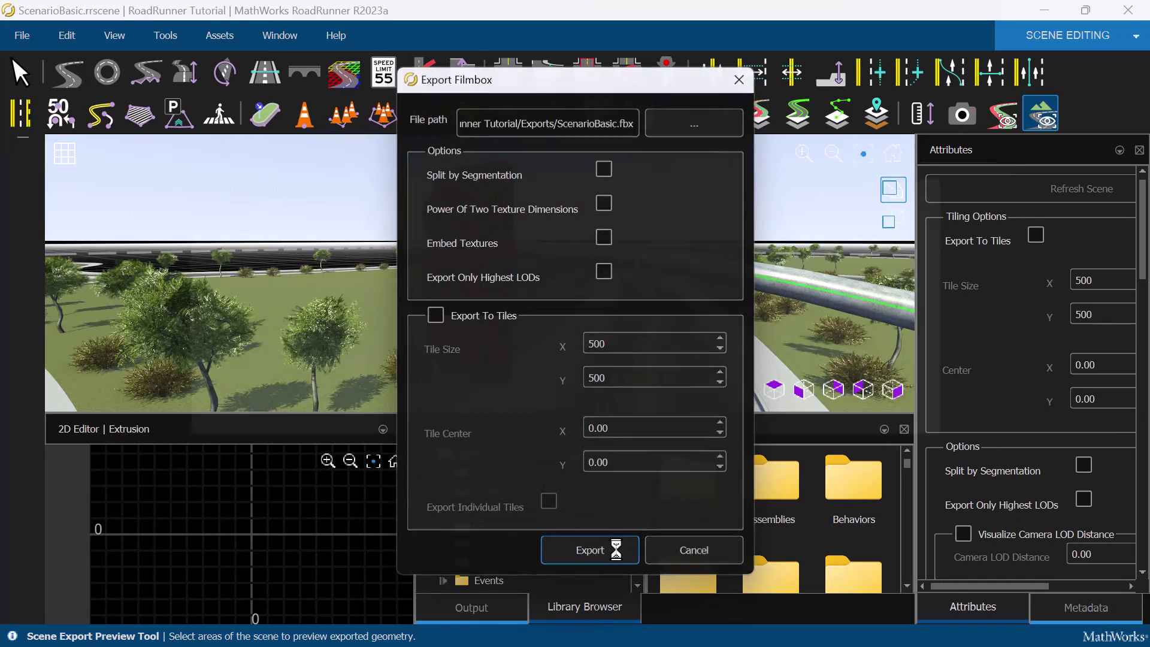
pyautogui.click(964, 440)
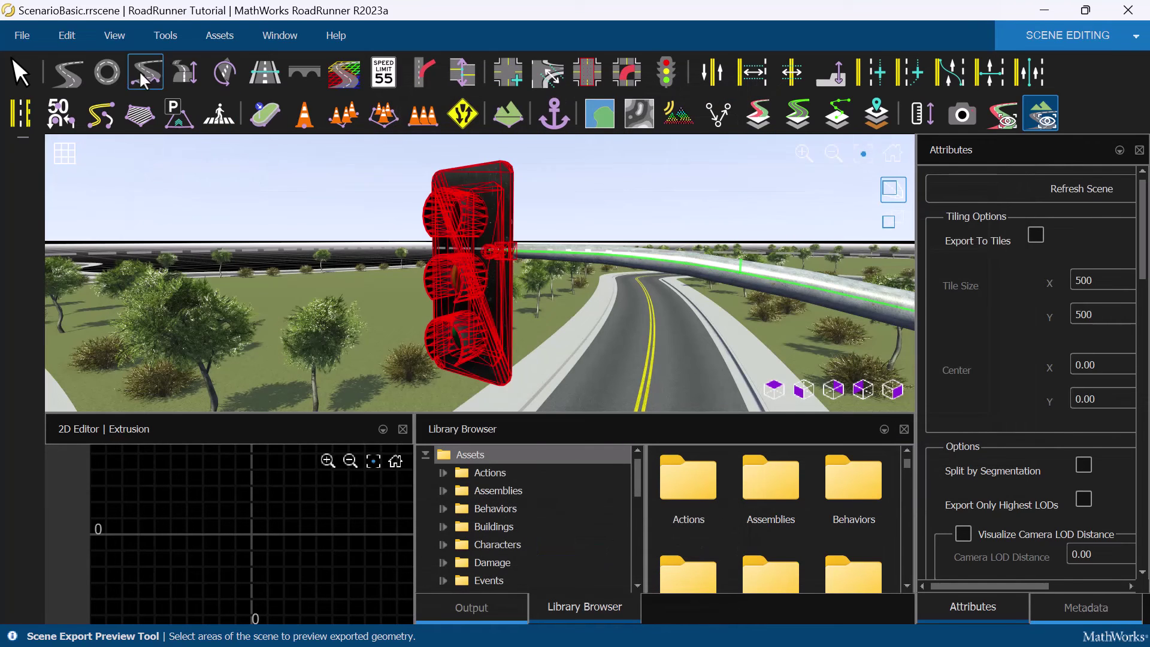
# Open the list of file commands for the ScenarioBasic scene
pyautogui.click(24, 34)
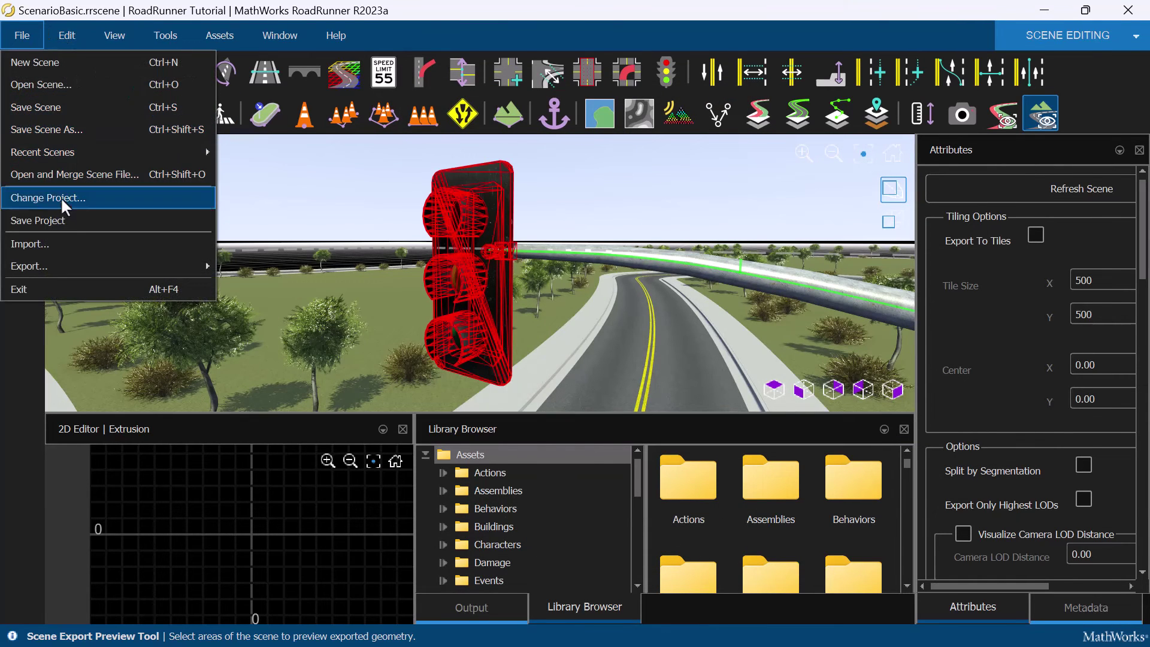